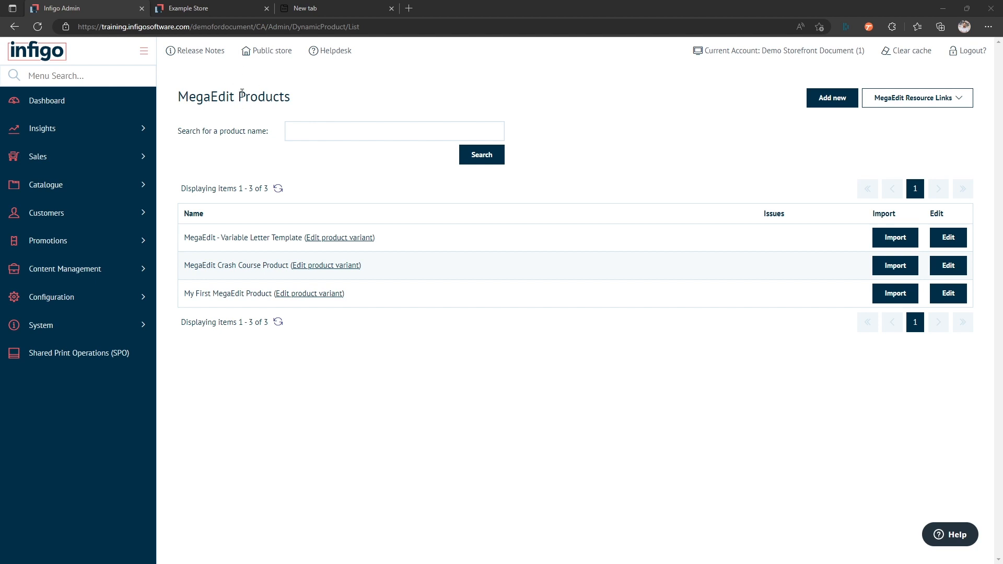
- Open the spot colour categories in the MegaEdit general data
click(919, 103)
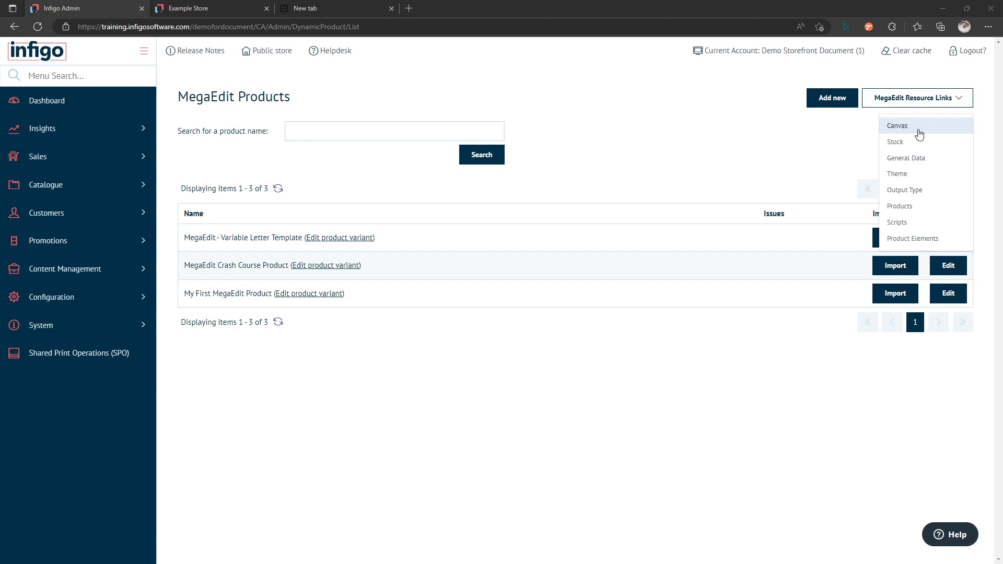
click(913, 161)
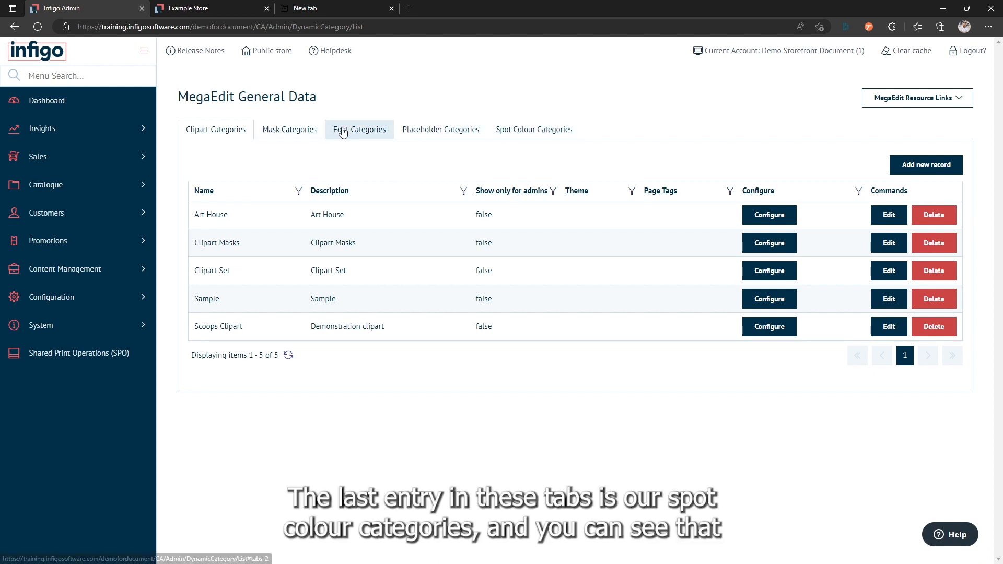
click(520, 131)
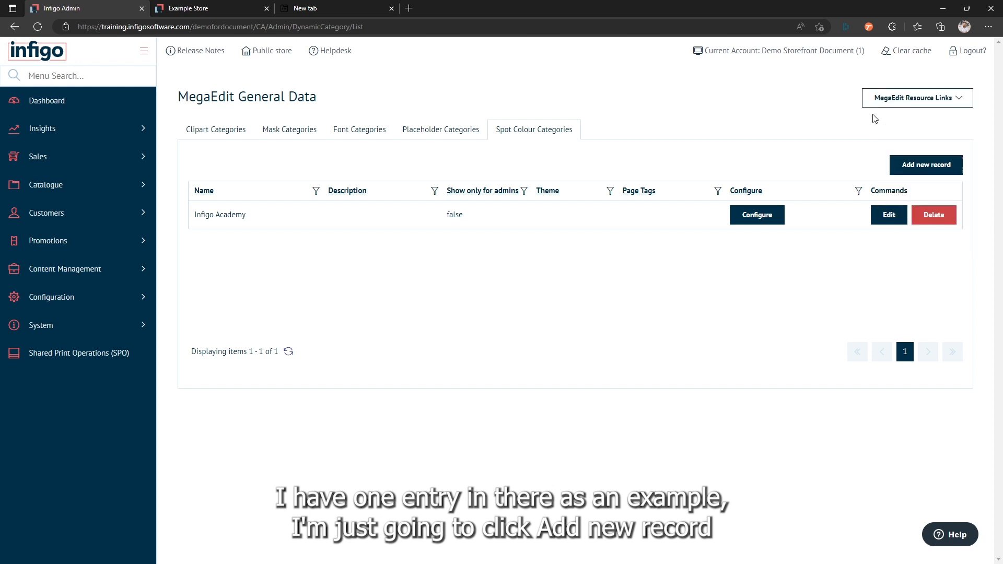
- Add a spot colour category with "Sample Spot Colours" as both its name and its description
click(921, 170)
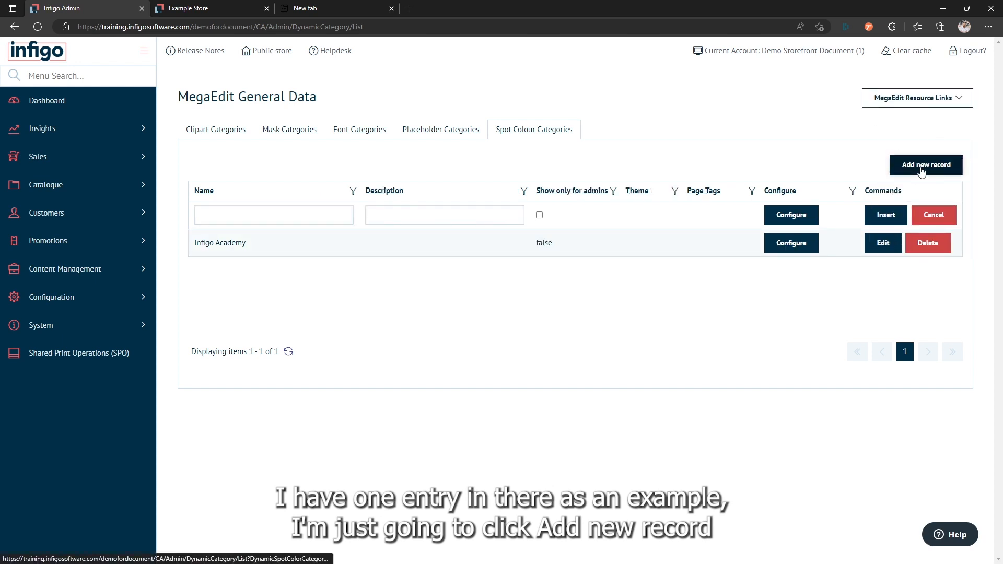
click(281, 213)
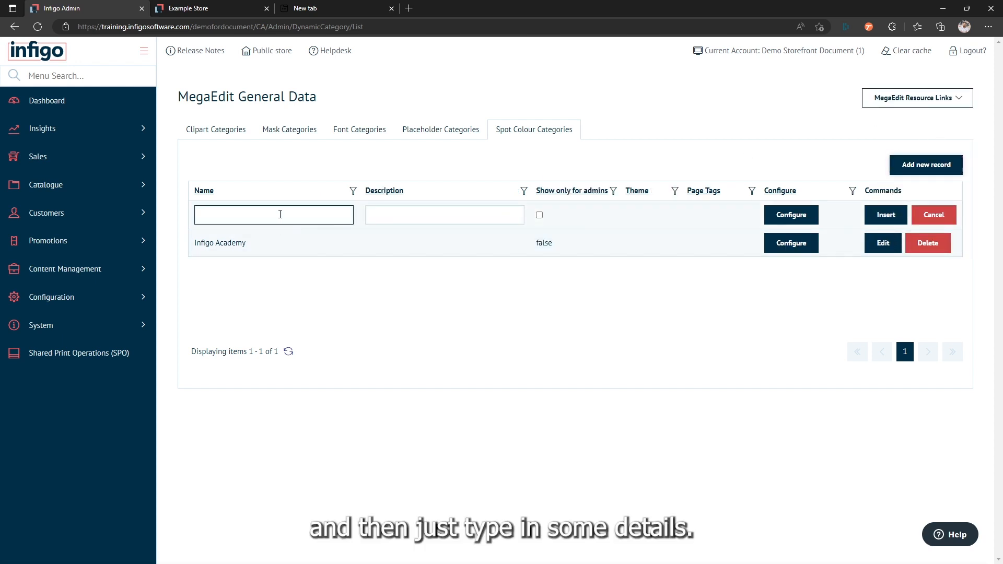
text(Sample Spot Colours)
key(Tab)
text(Sample Spot)
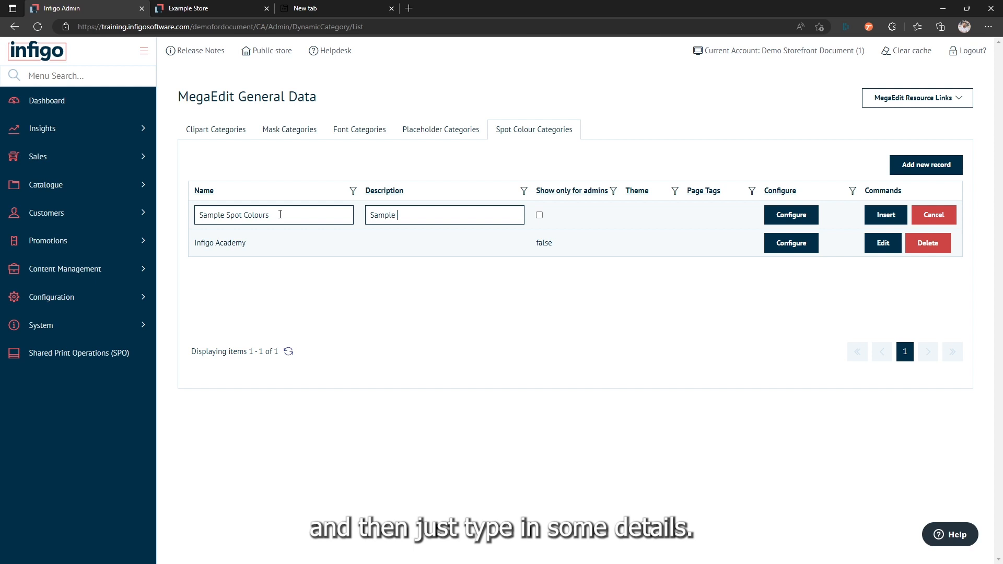
text( Colours)
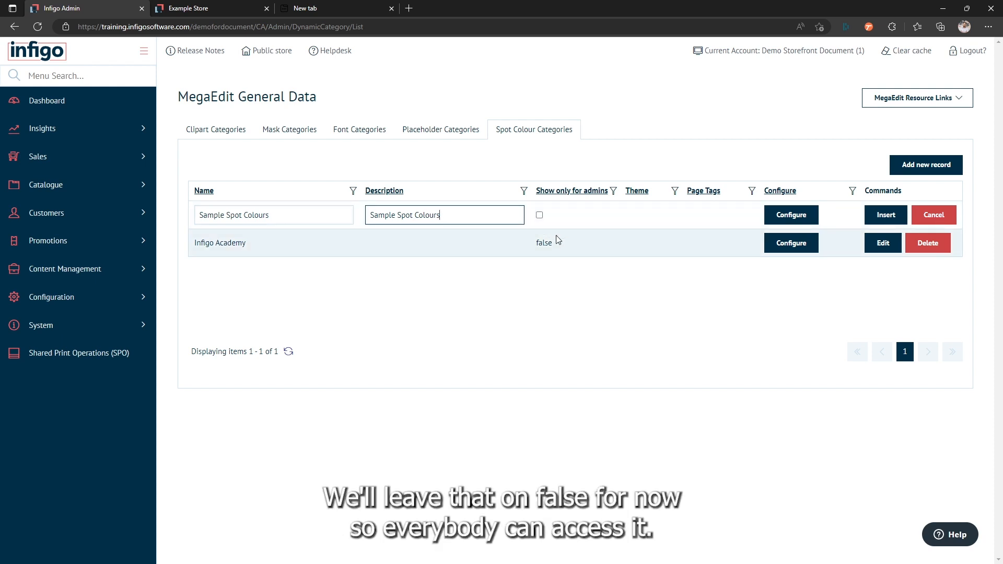
click(890, 218)
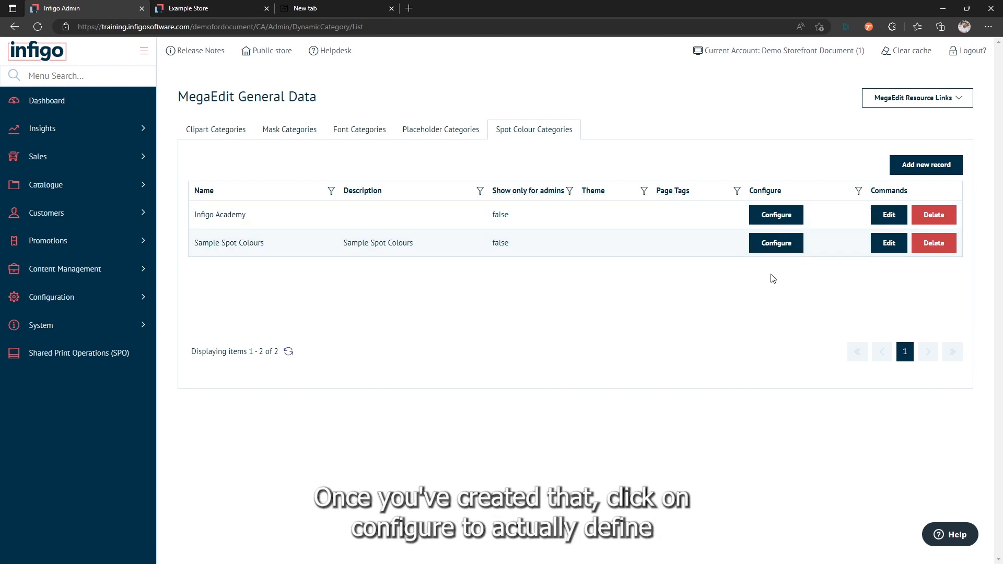
- Configure the Sample Spot Colours category by starting a new spot colour named Navy and opening its RGB colour picker
click(776, 245)
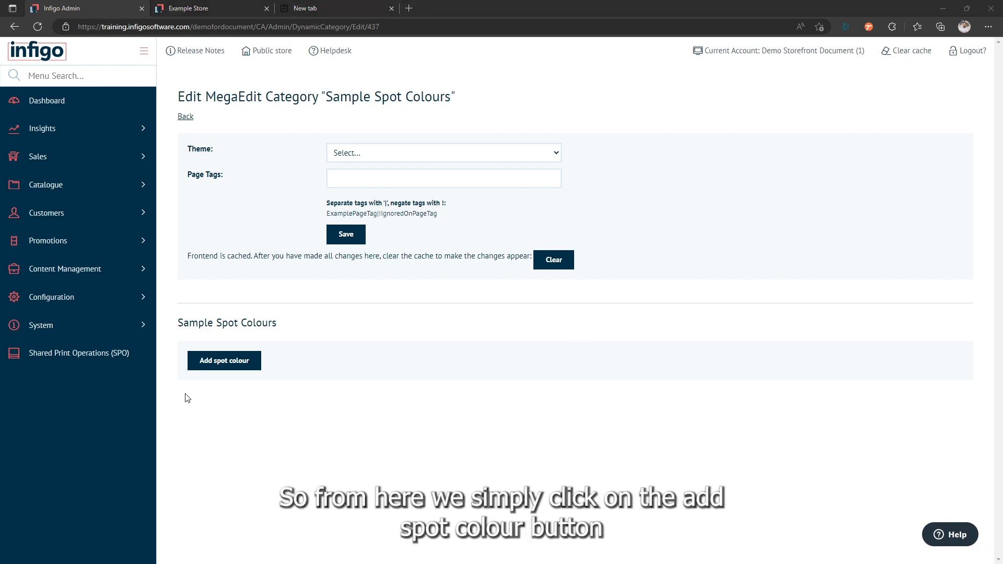
click(219, 361)
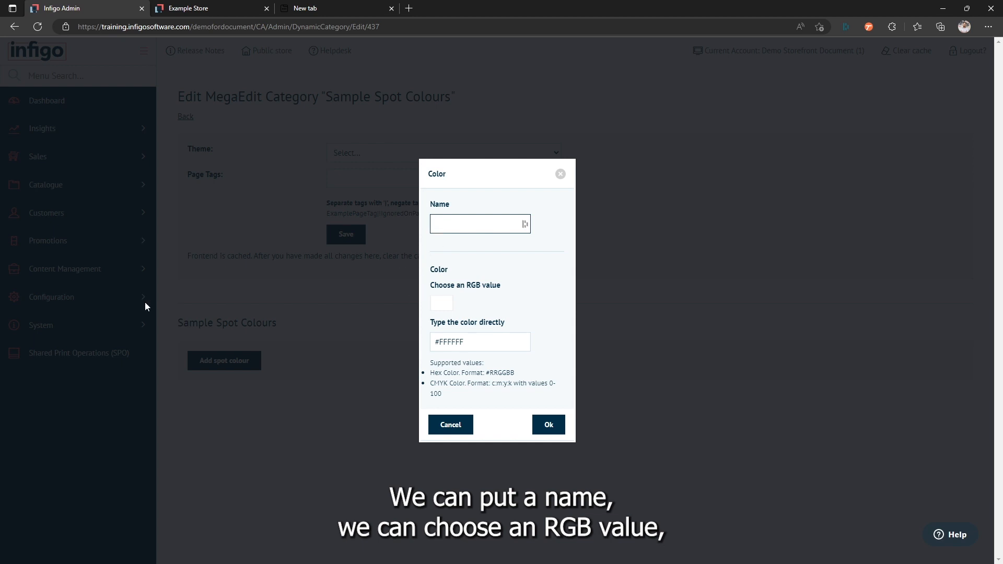
text(avy)
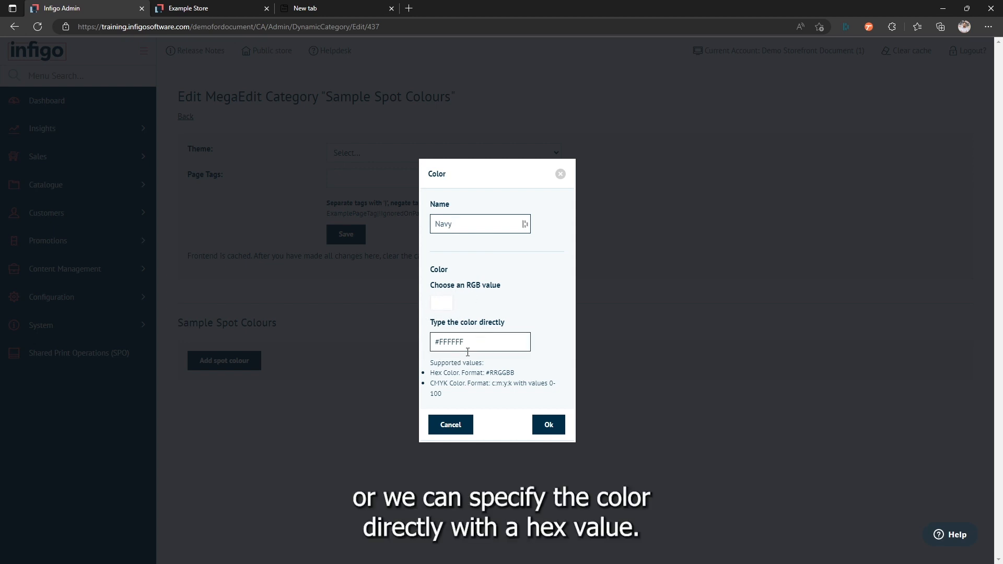
click(440, 302)
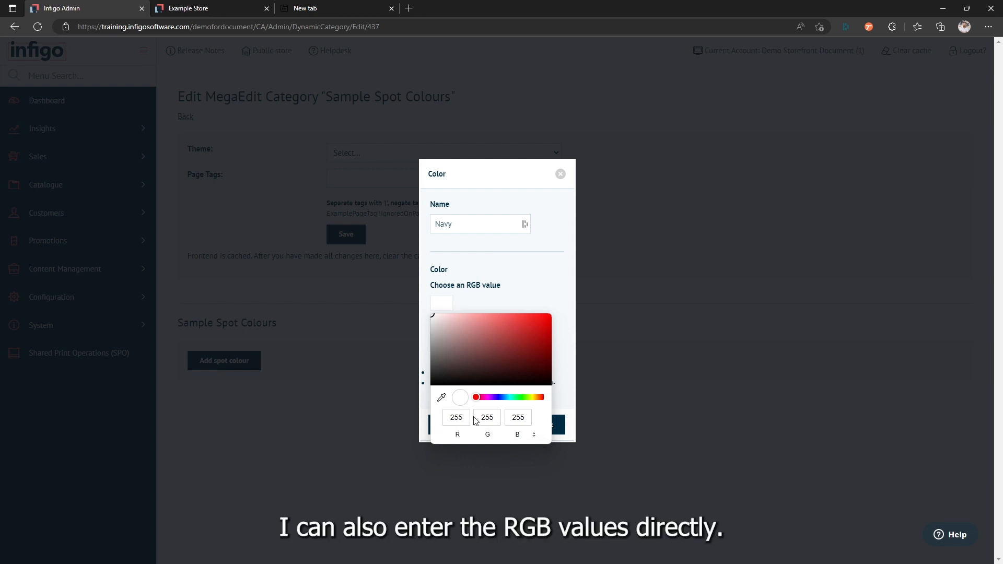
- Cycle the picker's colour format through HSL and HEX and return it to RGB
click(535, 436)
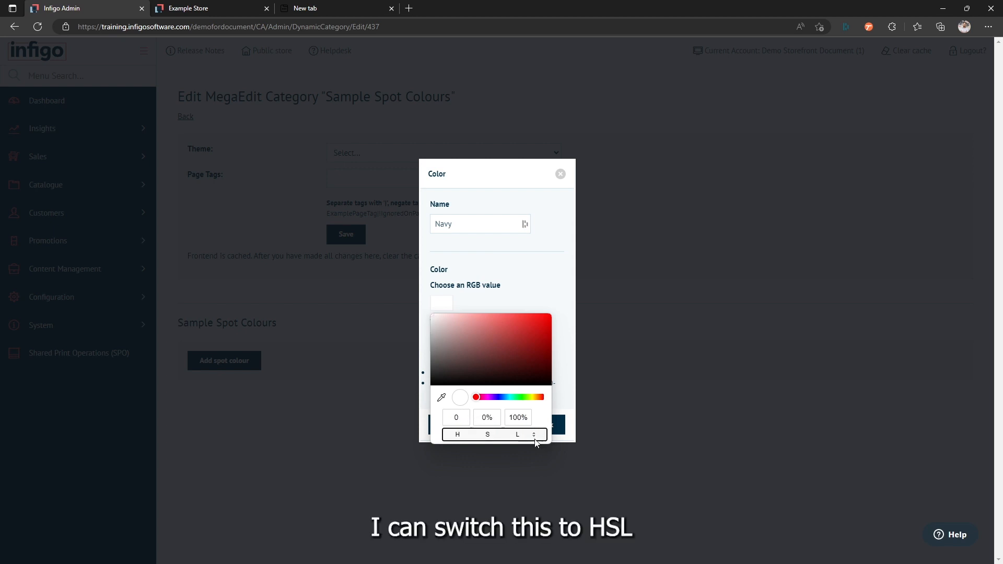
click(534, 436)
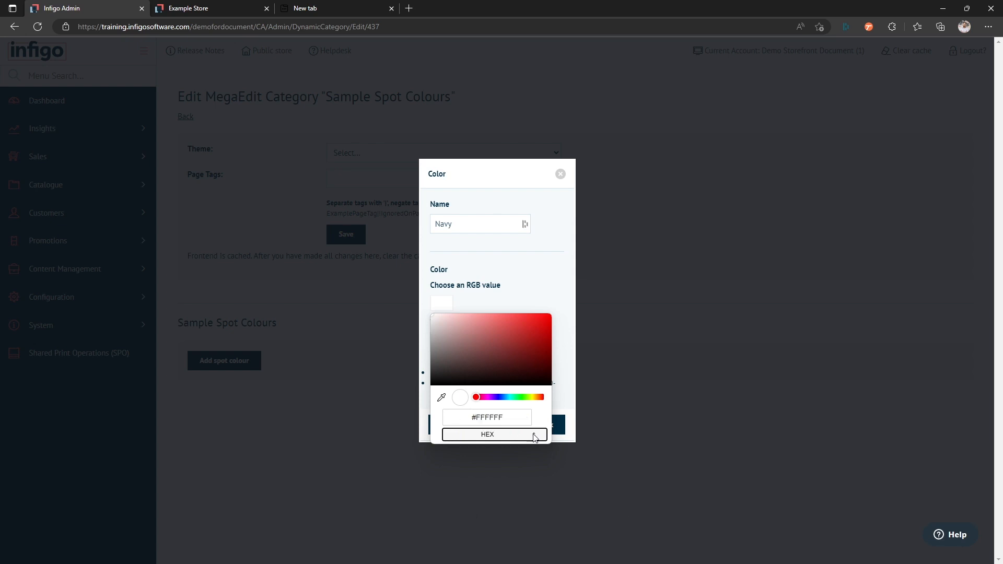
click(534, 436)
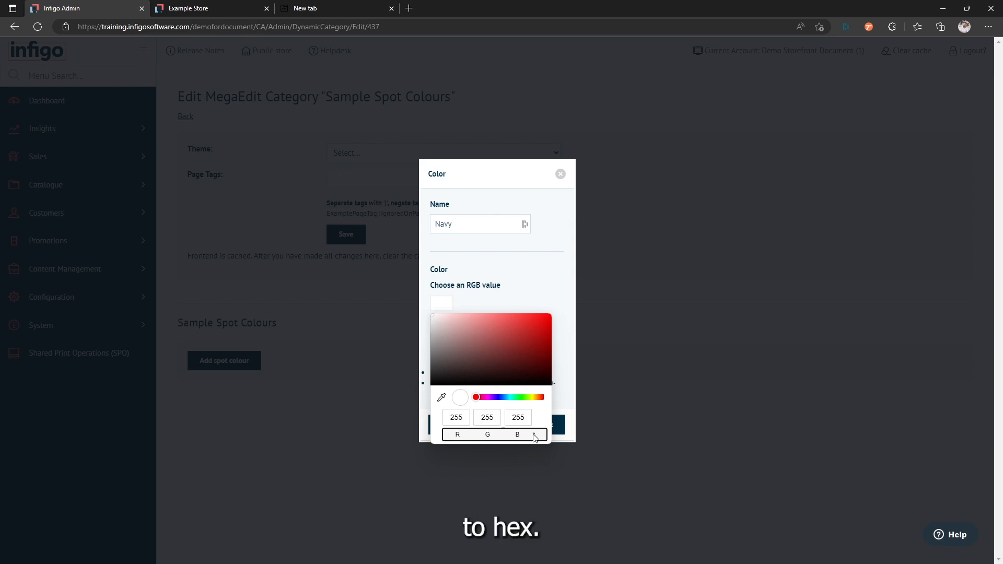
click(534, 437)
click(534, 437)
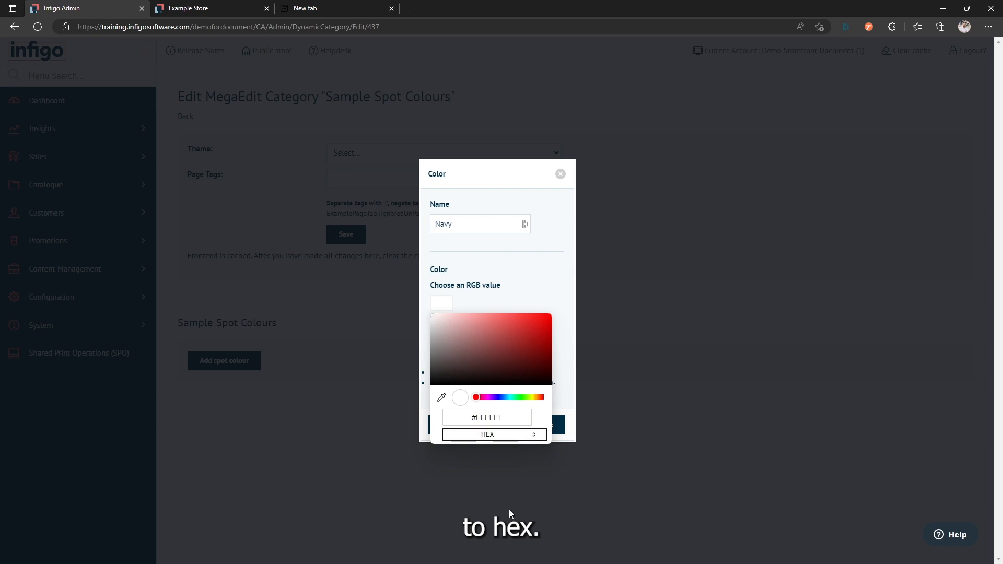
click(534, 436)
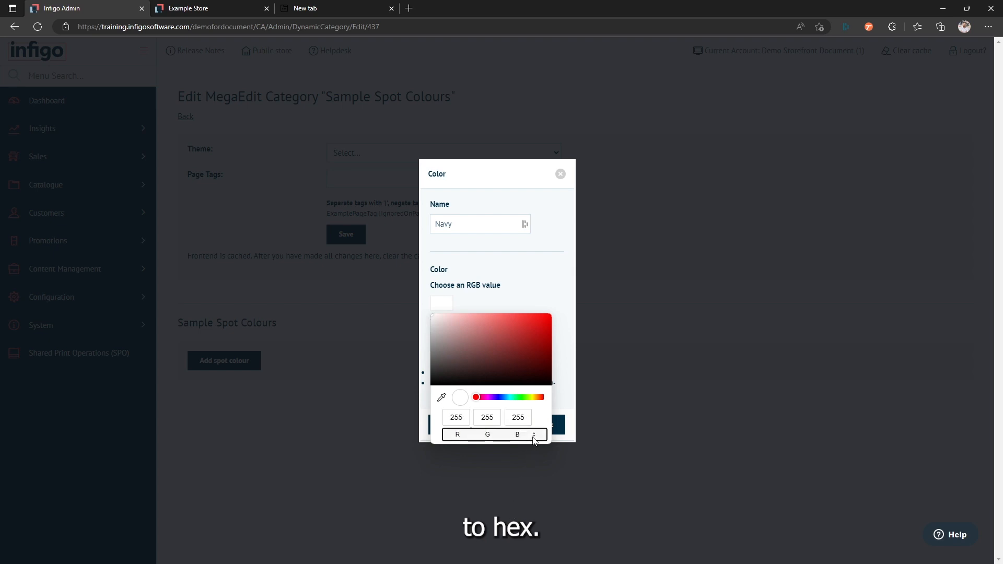
- Set Navy to RGB 0, 46, 71, confirm it, and start adding another spot colour to the category
double_click(457, 418)
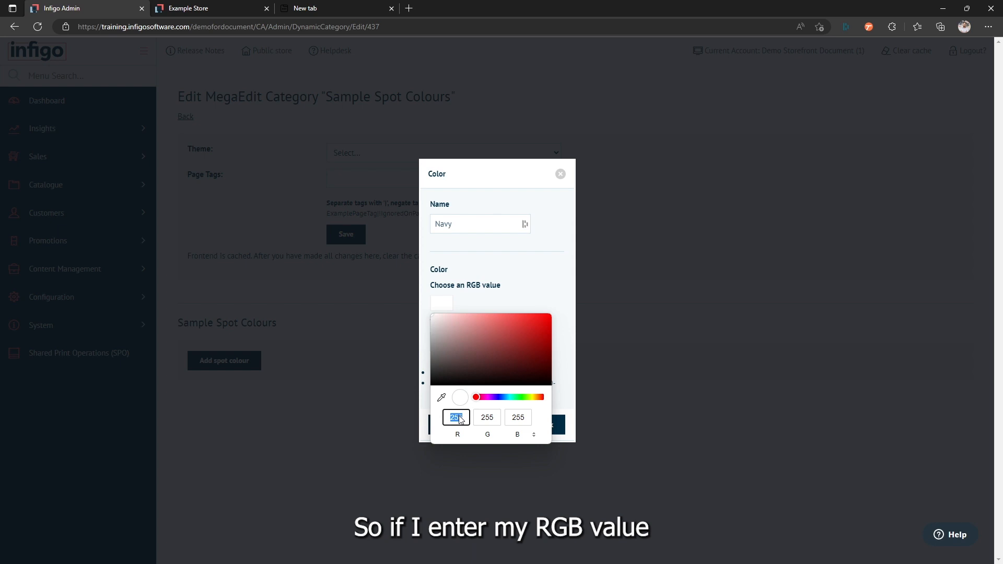
text(0)
double_click(481, 418)
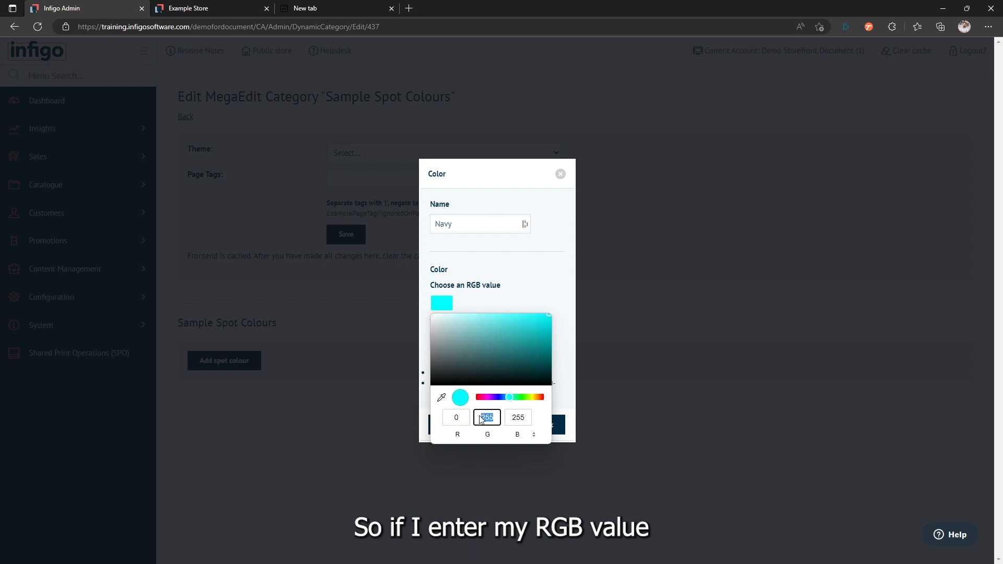
text(46)
double_click(520, 420)
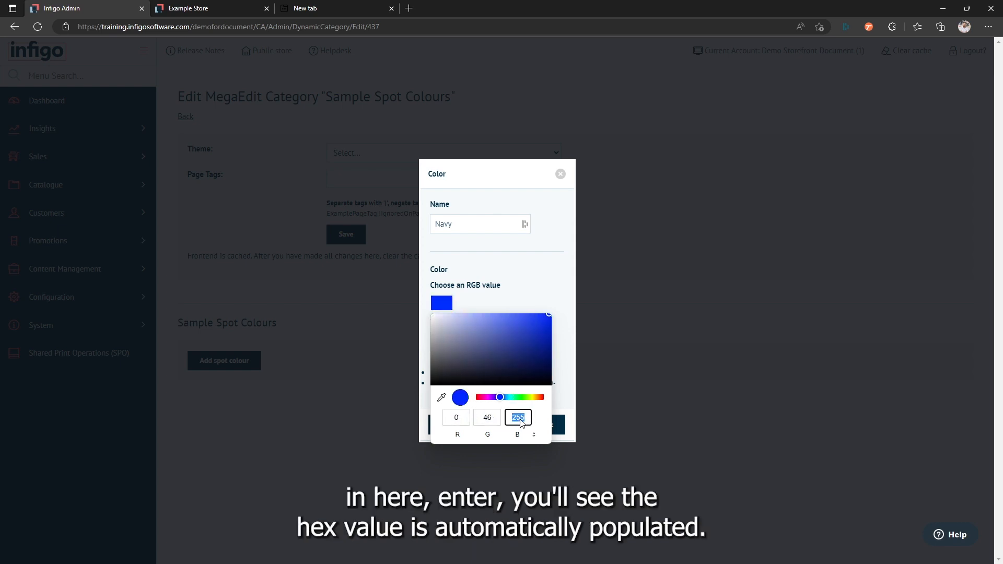
text(71)
key(Return)
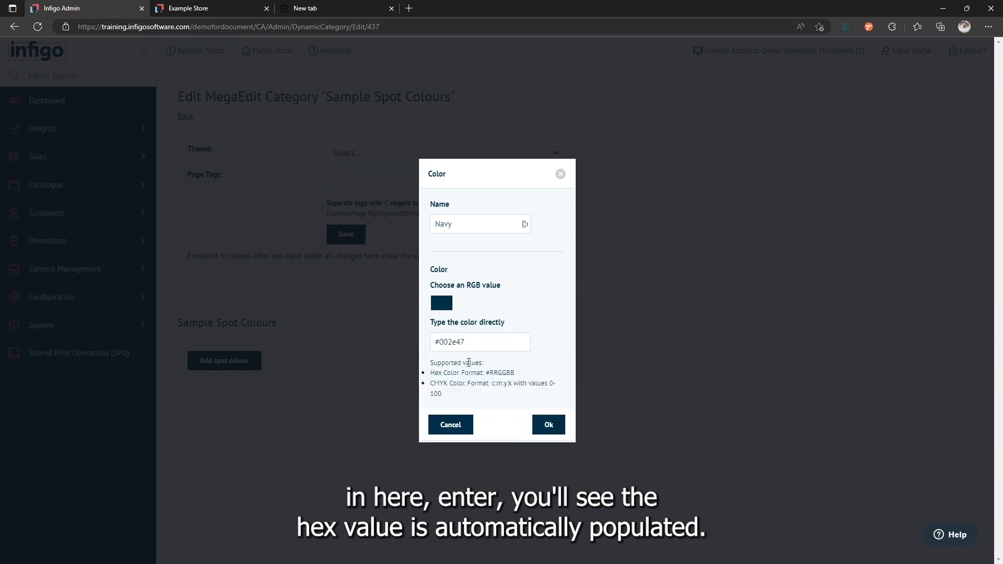
click(455, 344)
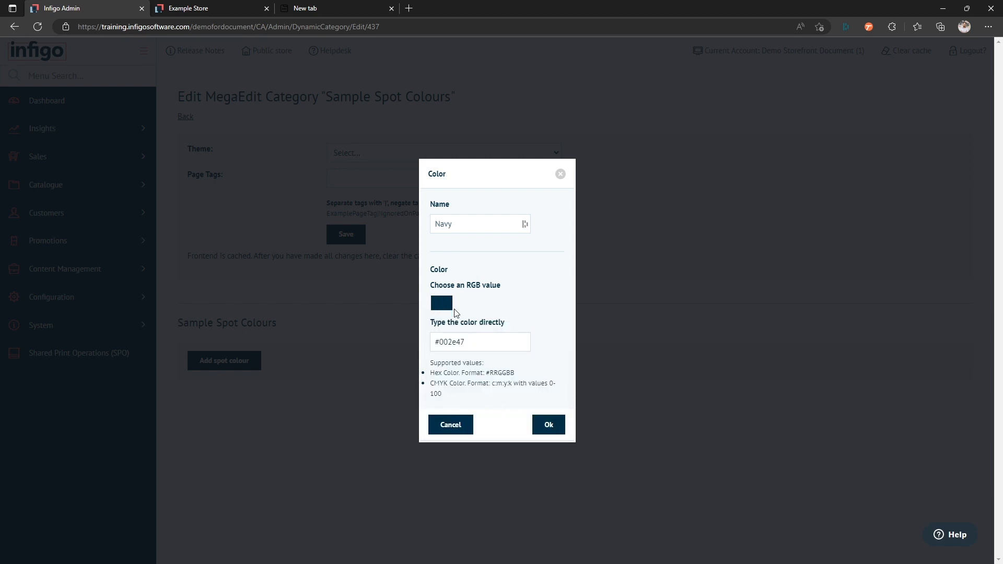
click(548, 424)
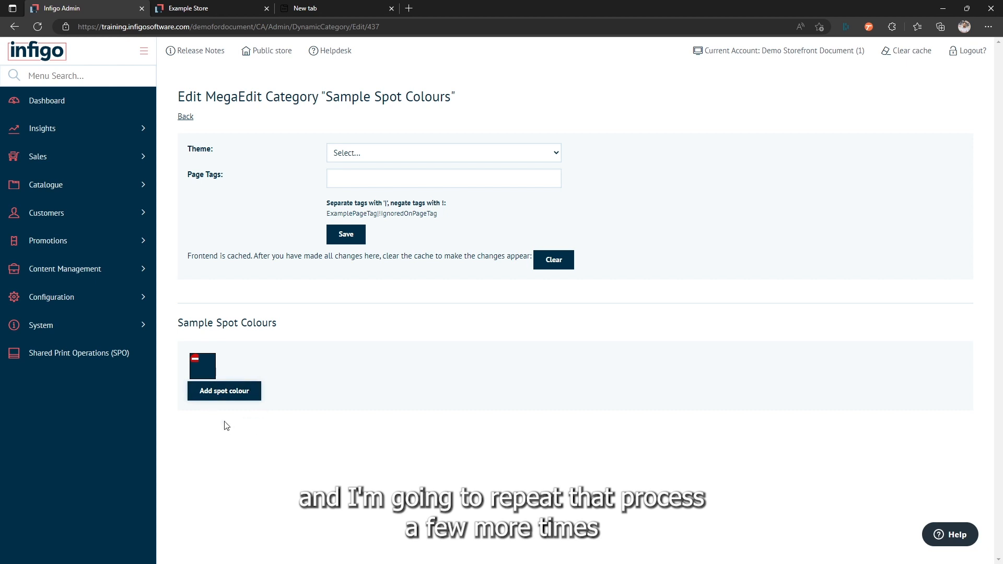
click(234, 396)
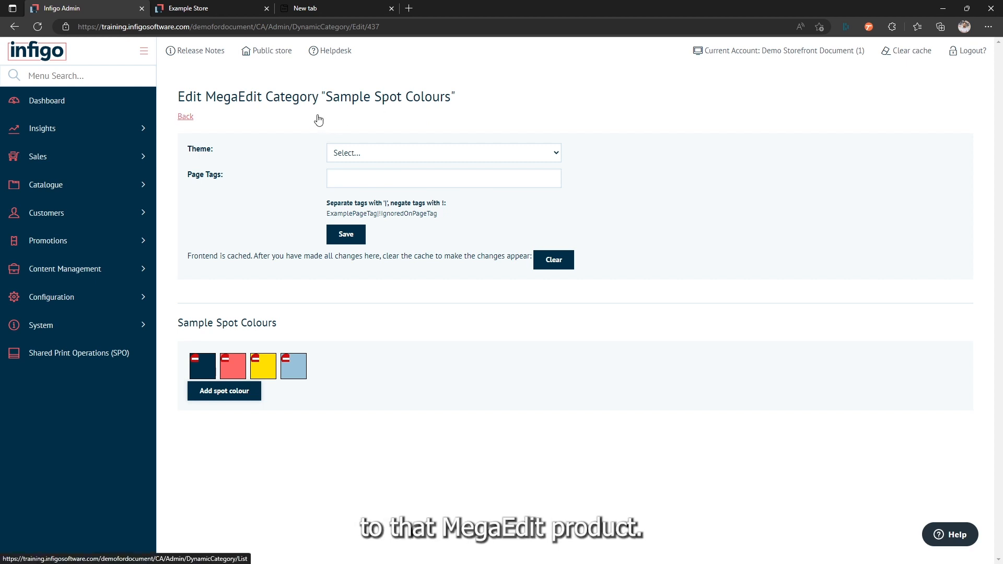
- Enable the Sample Spot Colours category for the MegaEdit - Variable Letter Template product and save the changes
click(190, 118)
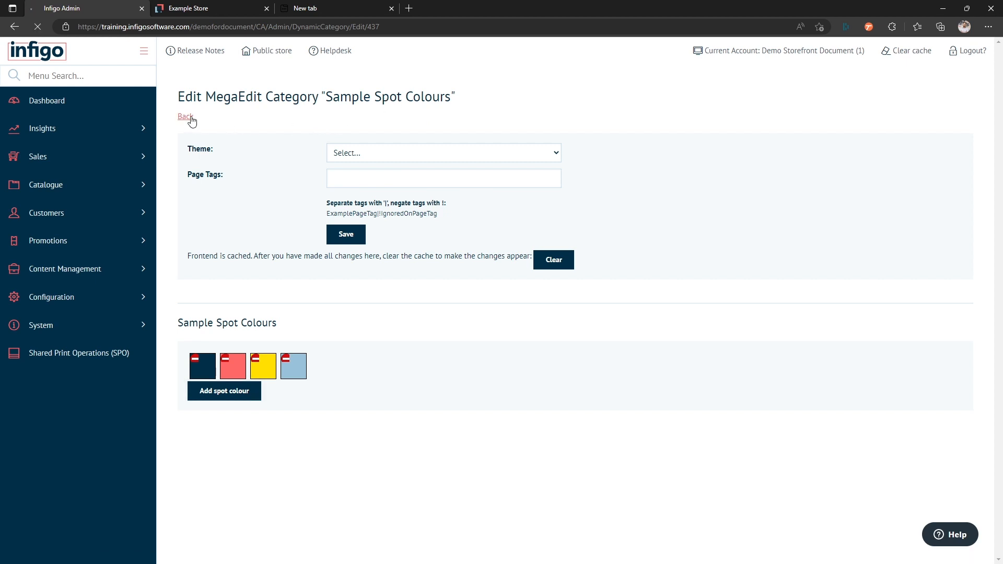
click(897, 100)
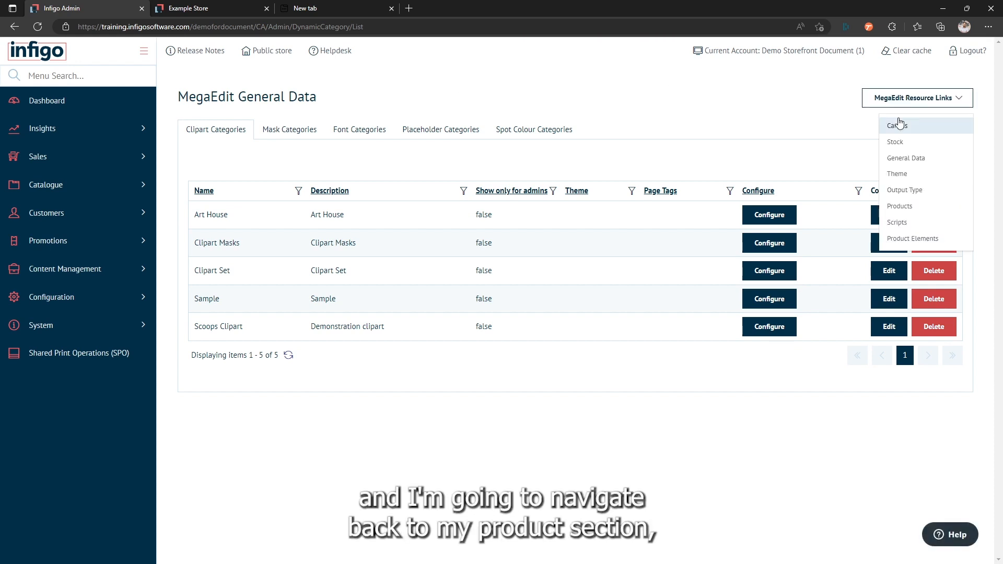
click(900, 208)
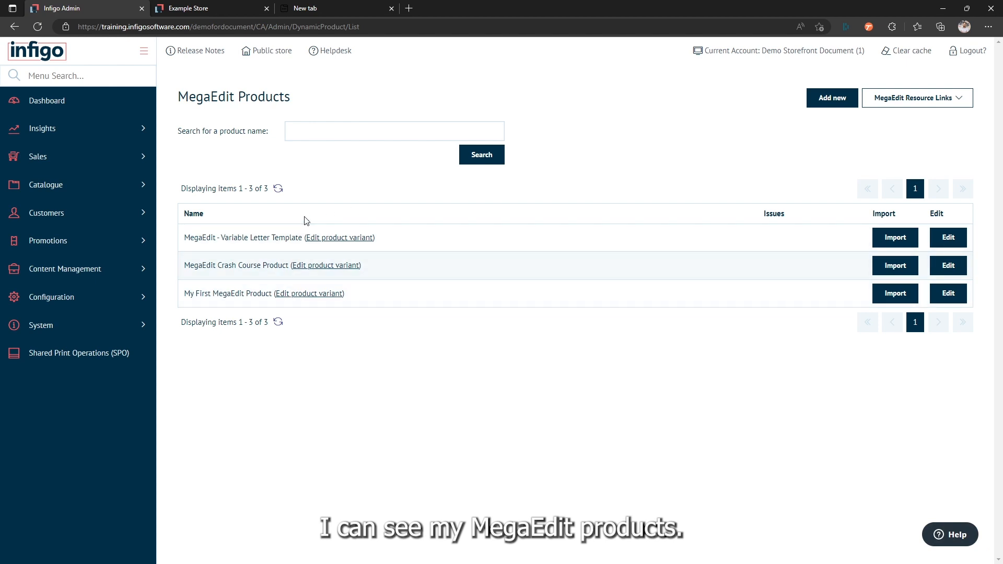
click(946, 242)
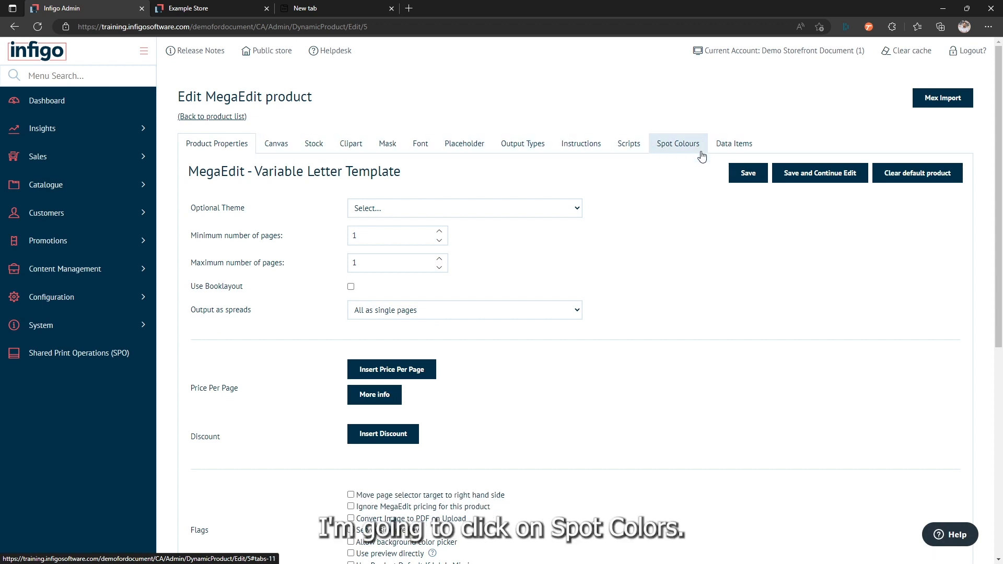
click(673, 150)
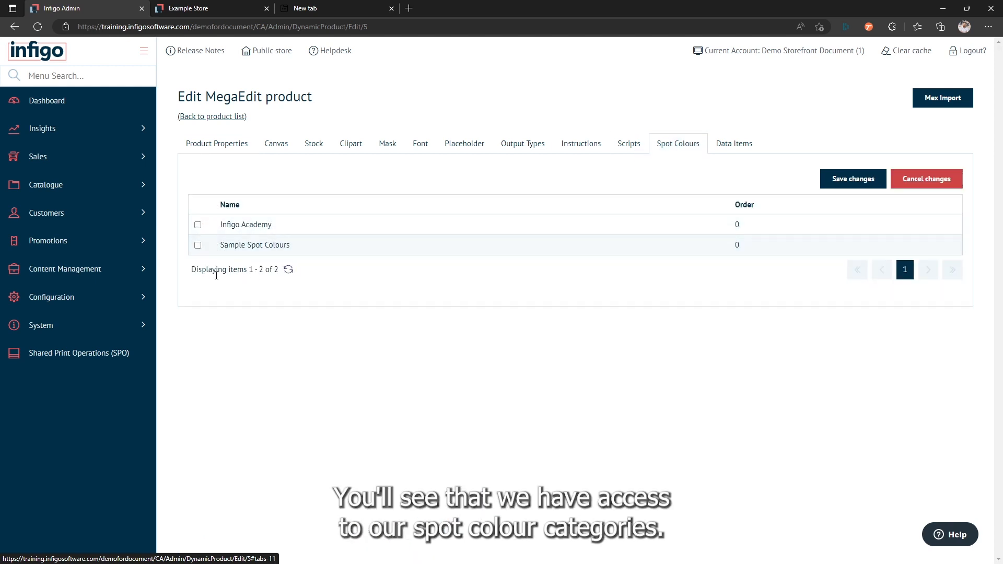
click(197, 245)
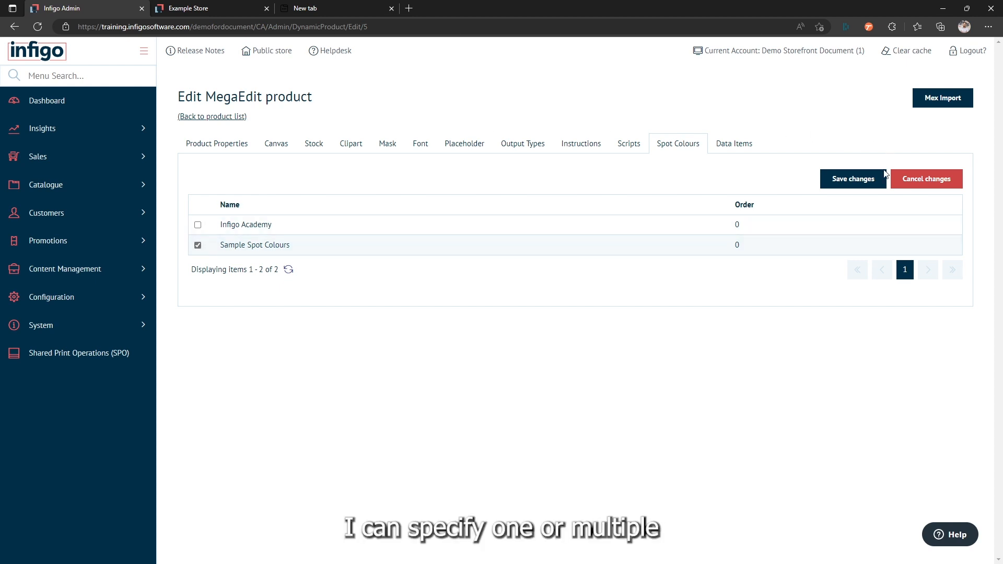
click(847, 184)
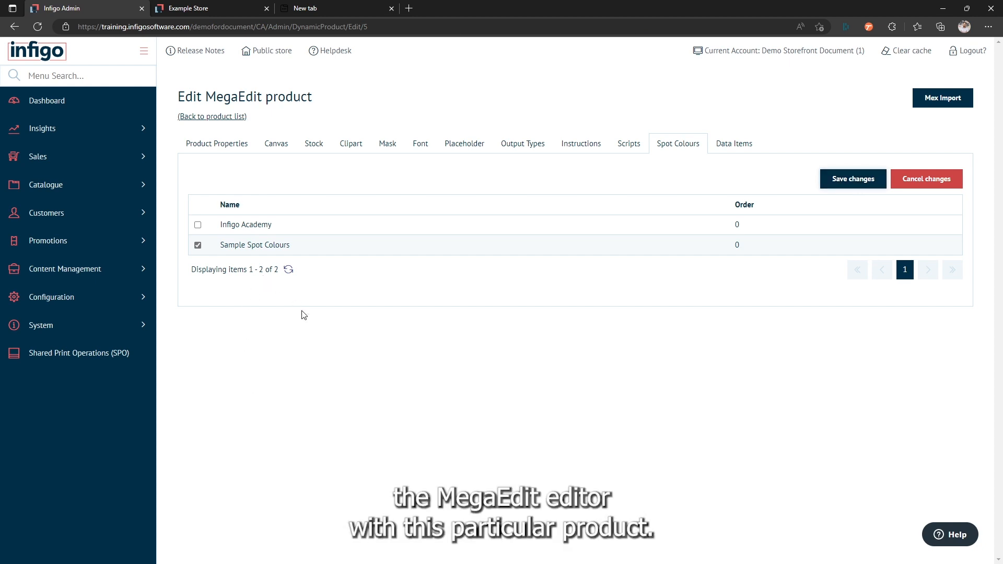
- Switch to the Example Store editor, select the entire greeting line, and open its text foreground colour picker
click(186, 8)
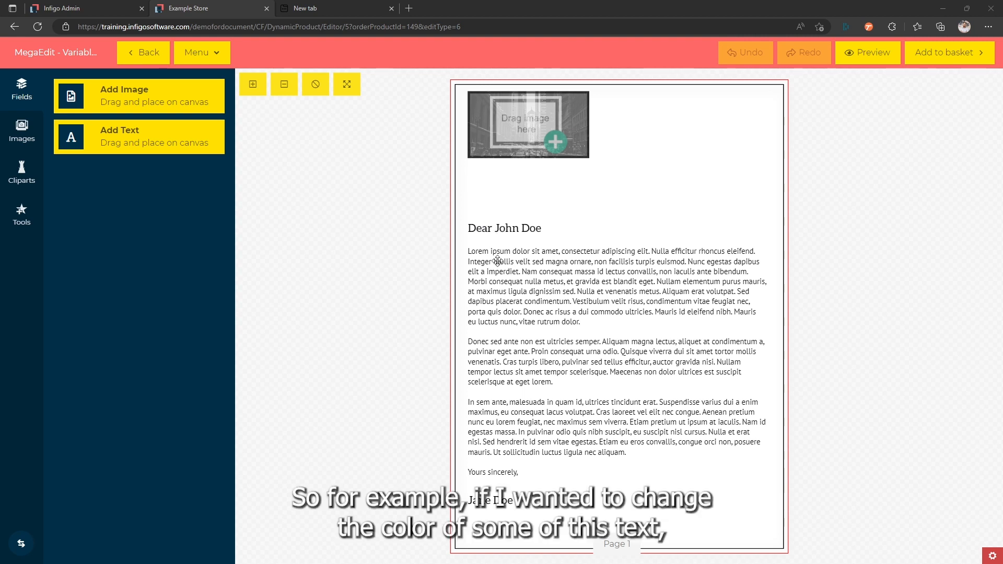
click(512, 228)
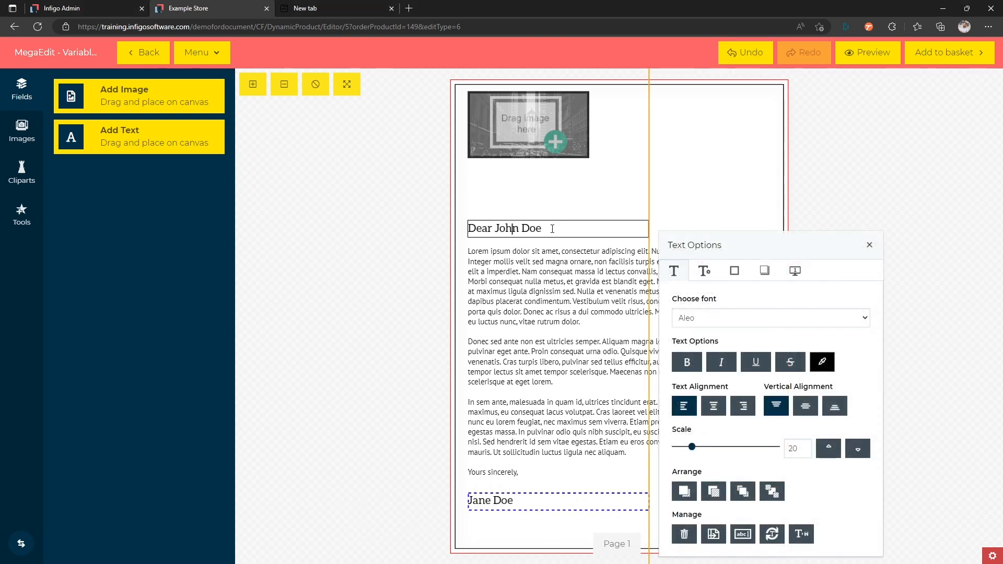
drag(552, 228, 417, 228)
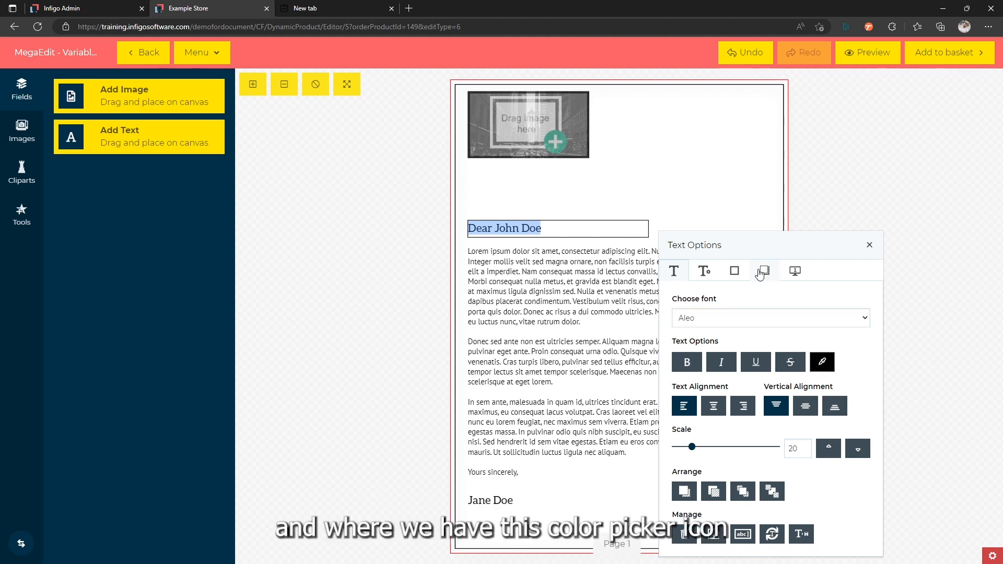
drag(745, 246, 745, 167)
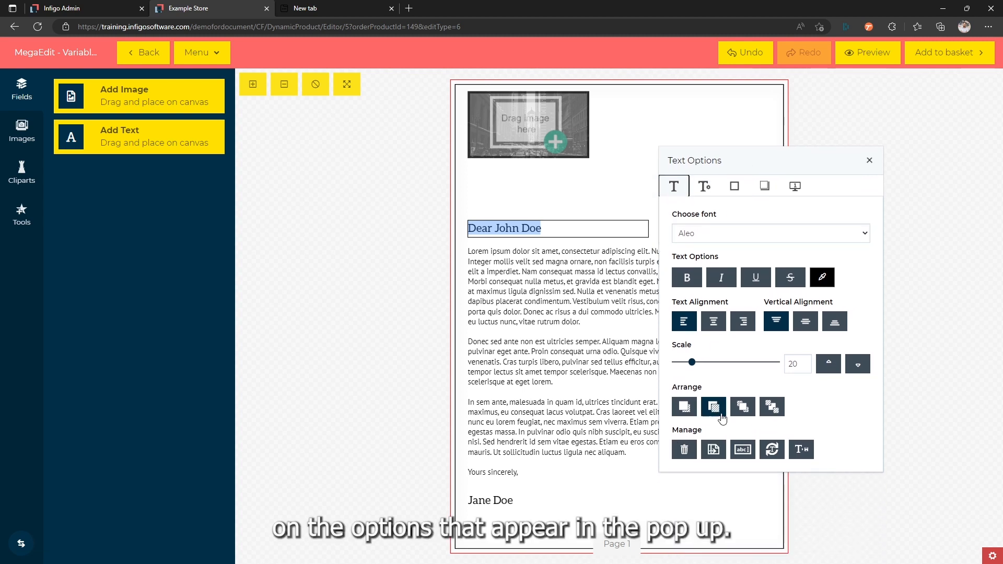
click(821, 277)
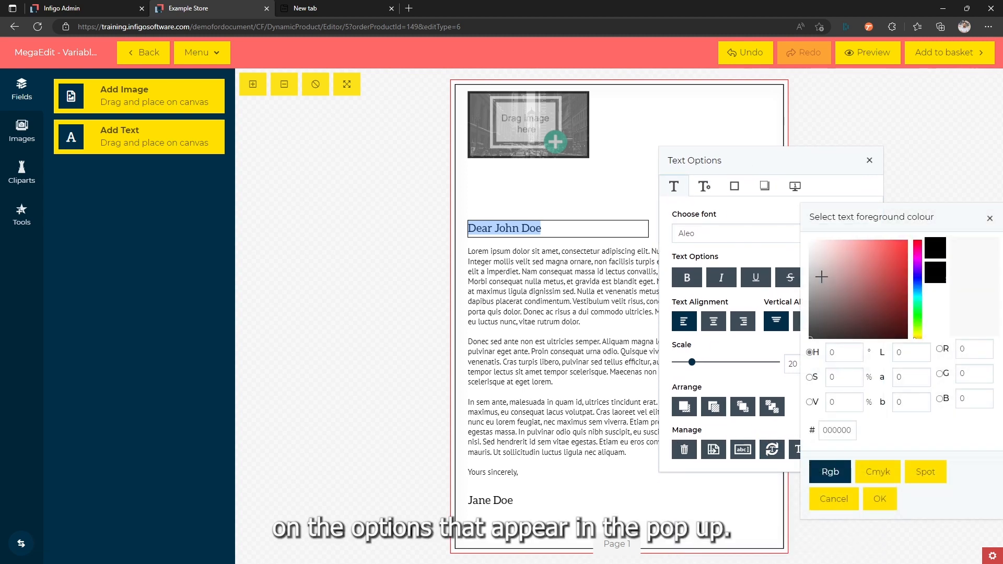
- Apply the Coral spot colour to the selected greeting text
drag(835, 225, 685, 214)
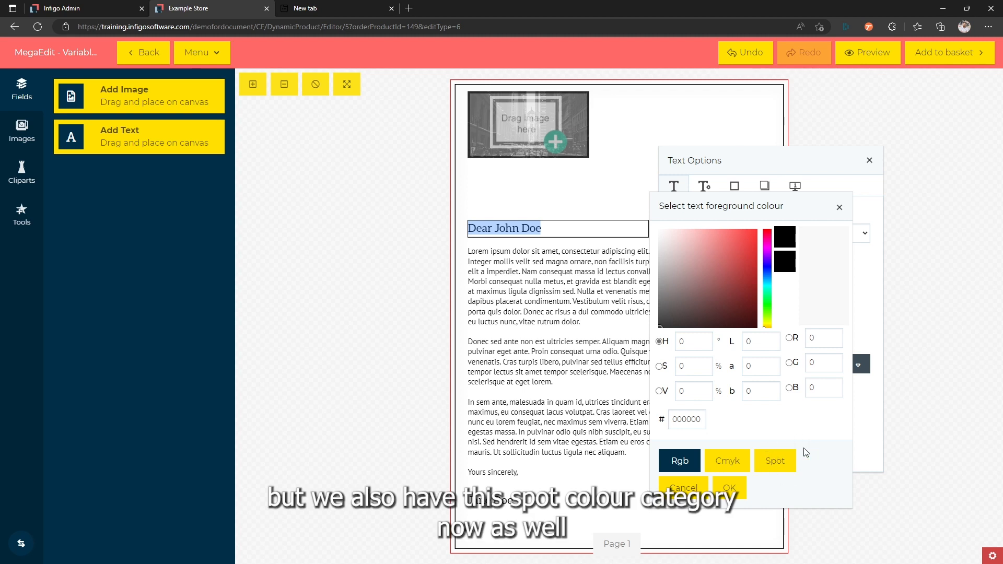
click(774, 463)
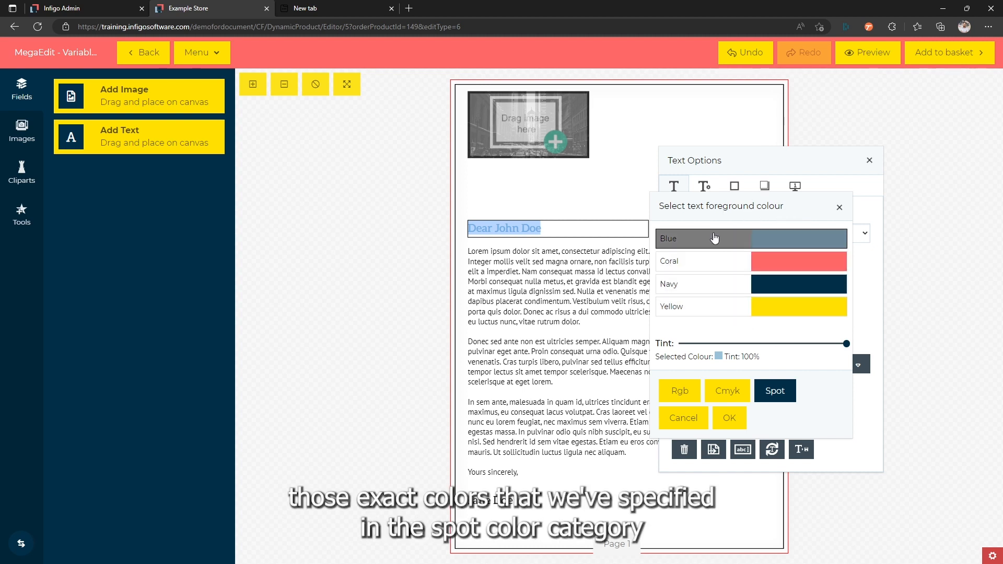
click(771, 265)
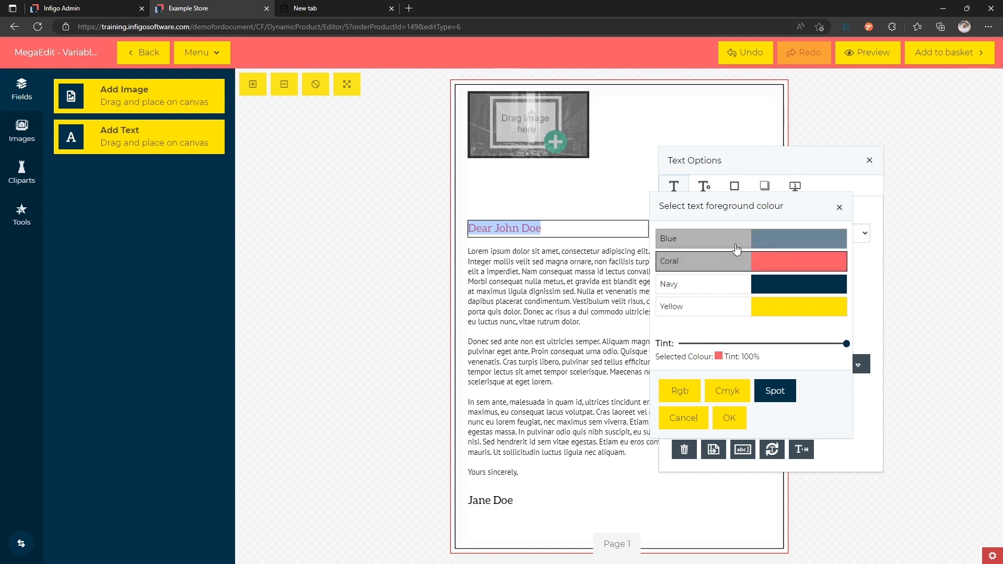
click(733, 418)
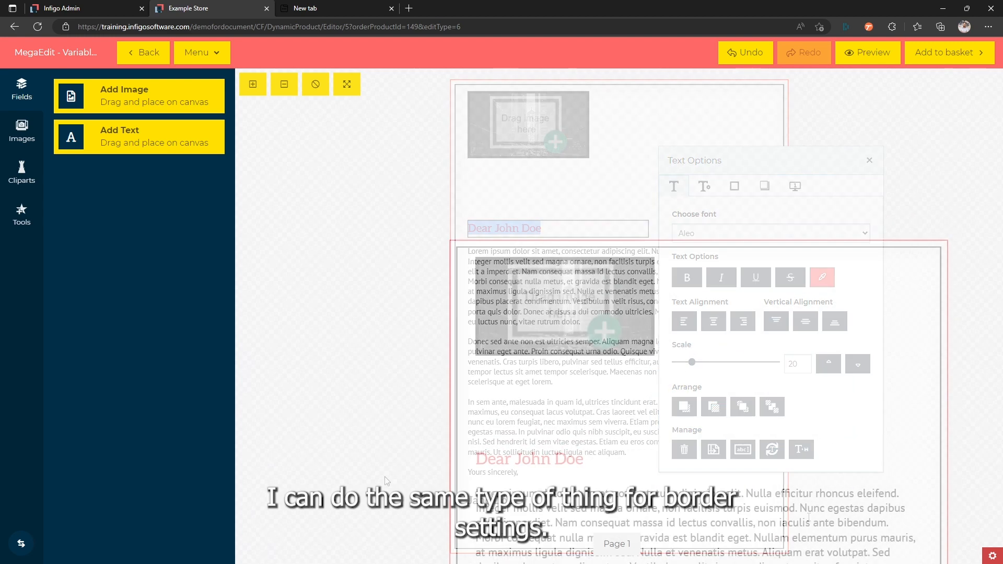
- Give the image placeholder above the greeting a solid border
click(520, 312)
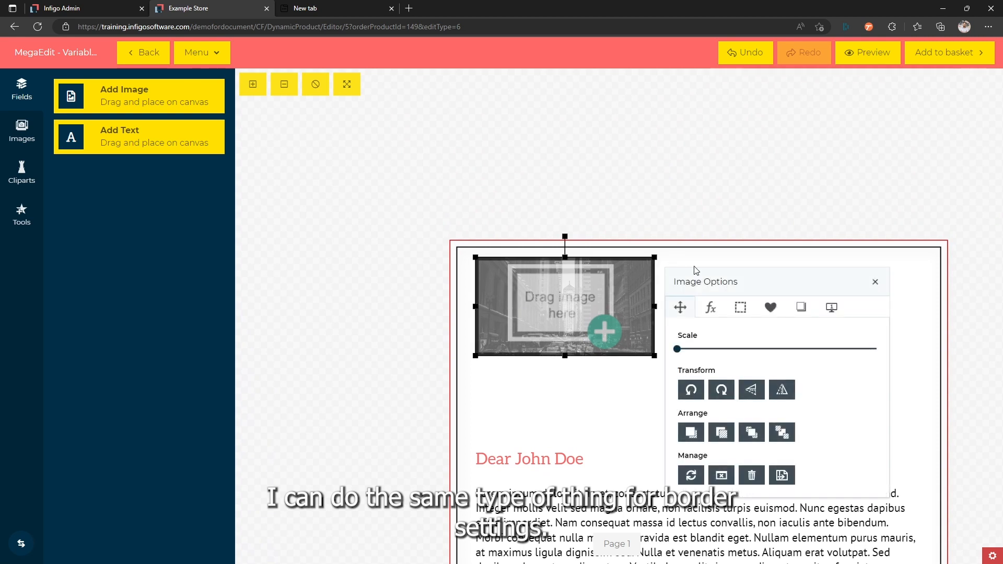
click(736, 313)
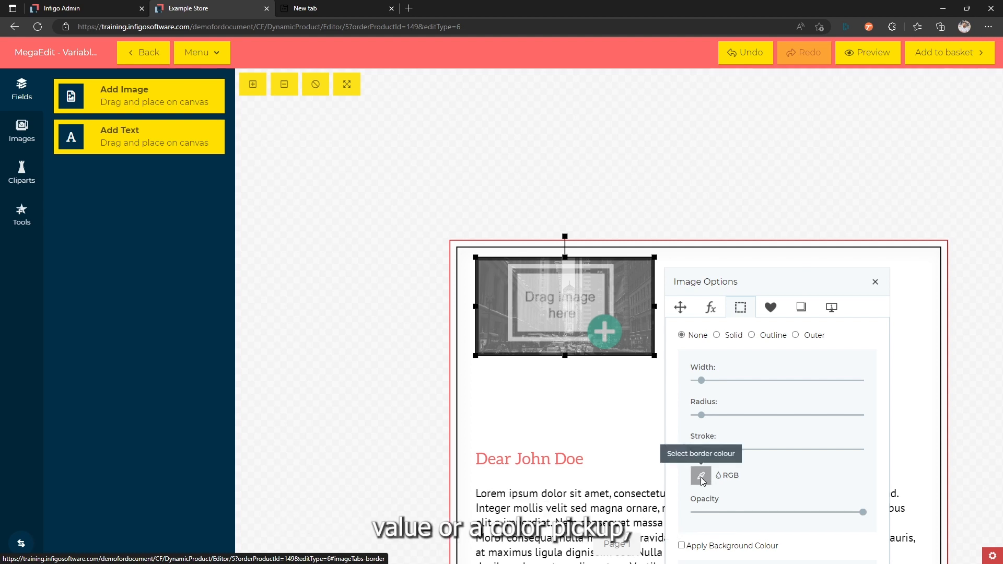
click(716, 336)
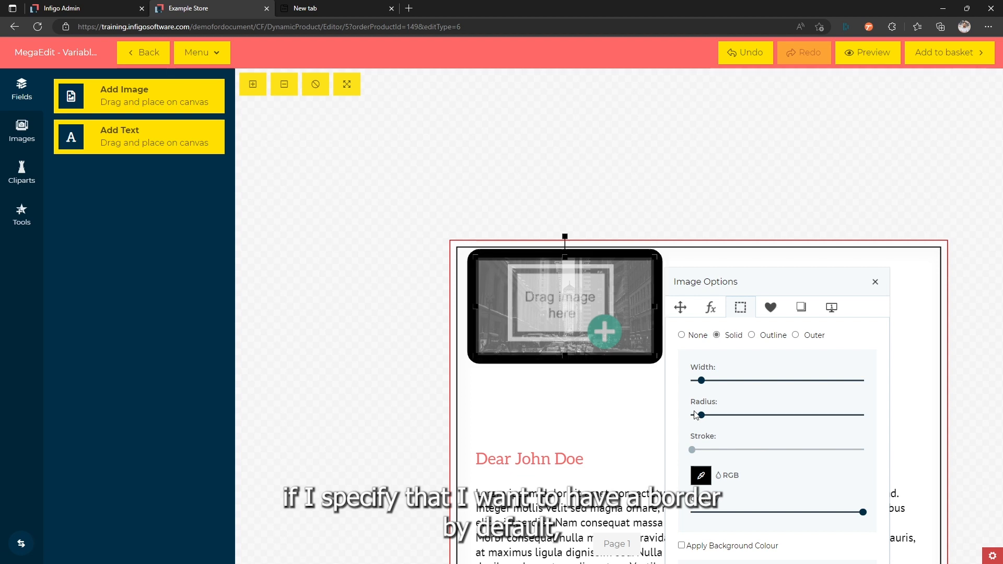
- Set the image placeholder's border colour to the Coral spot colour
click(702, 482)
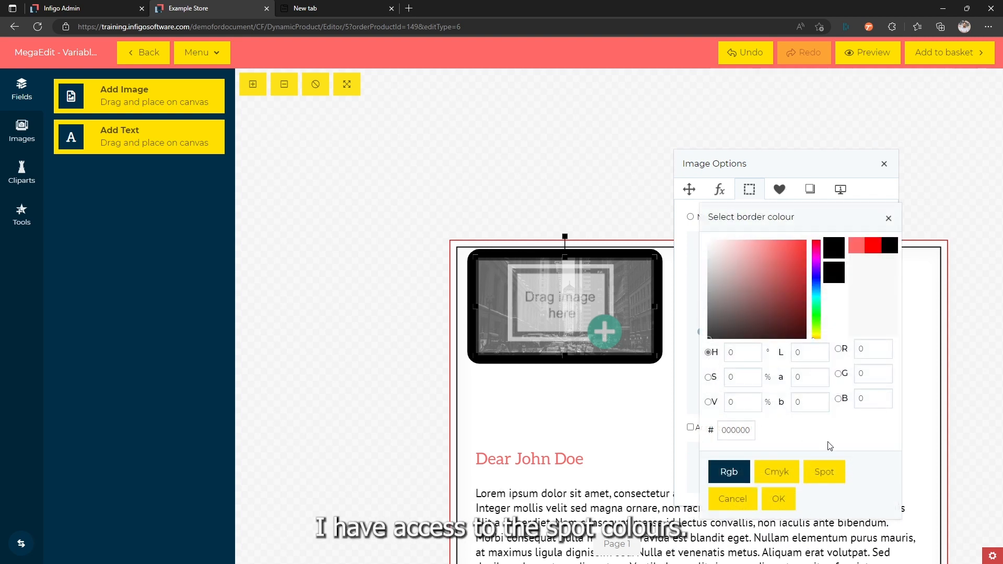
click(823, 473)
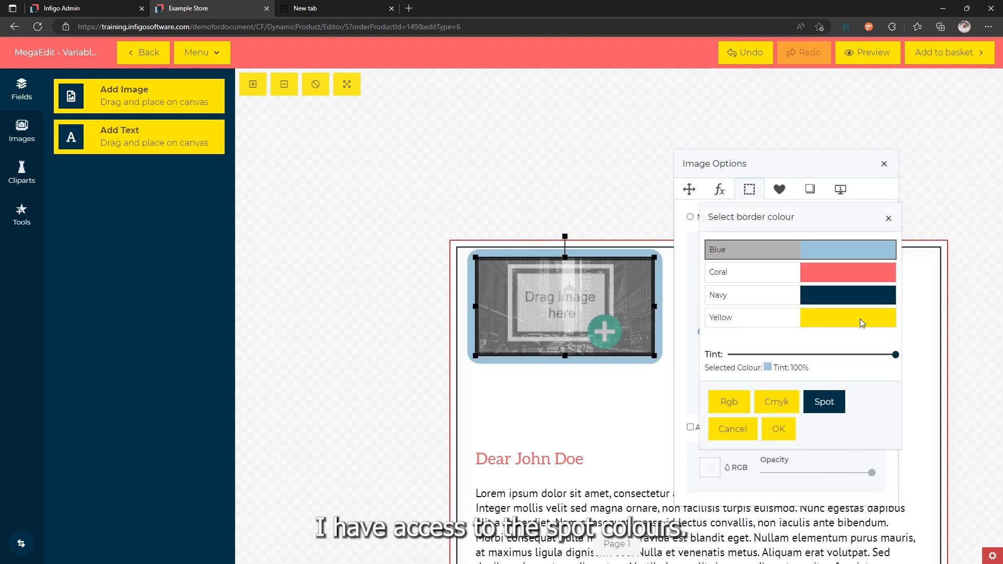
click(846, 274)
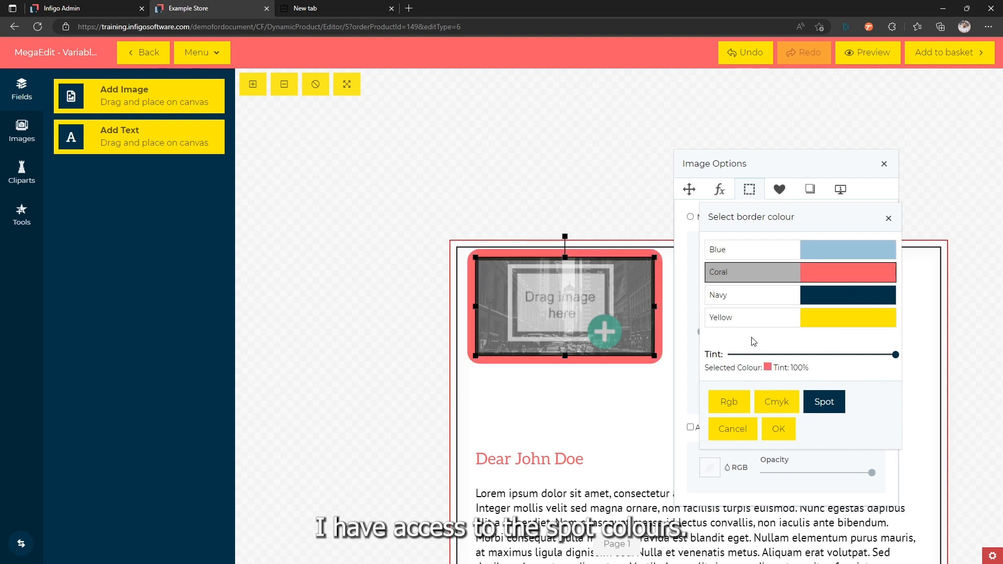